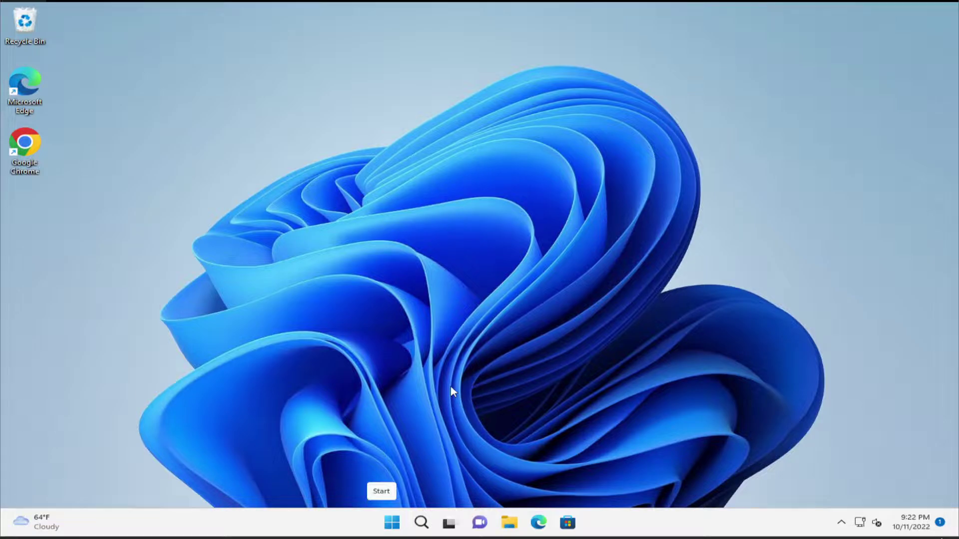
- Launch Settings from a Start search and go to System > Troubleshoot > Other troubleshooters
click(388, 526)
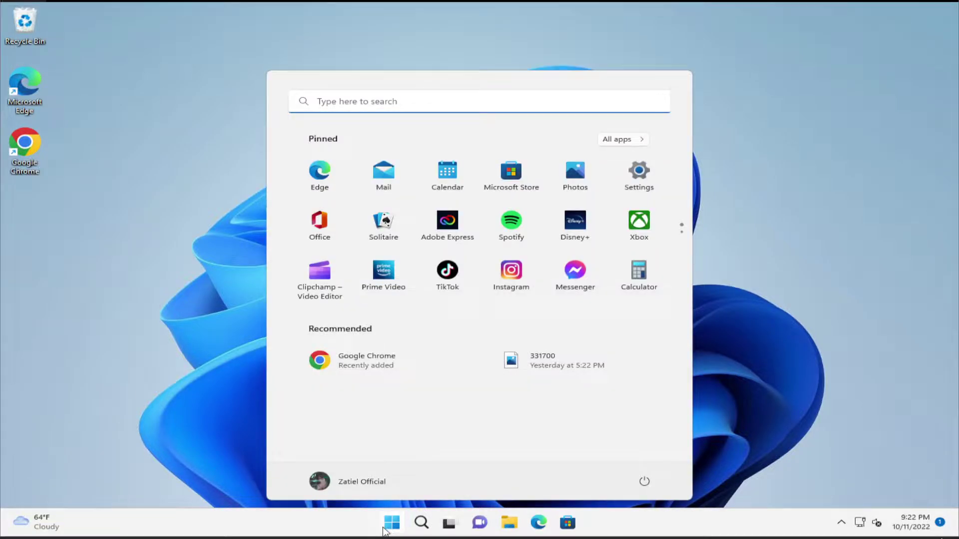
text(settings)
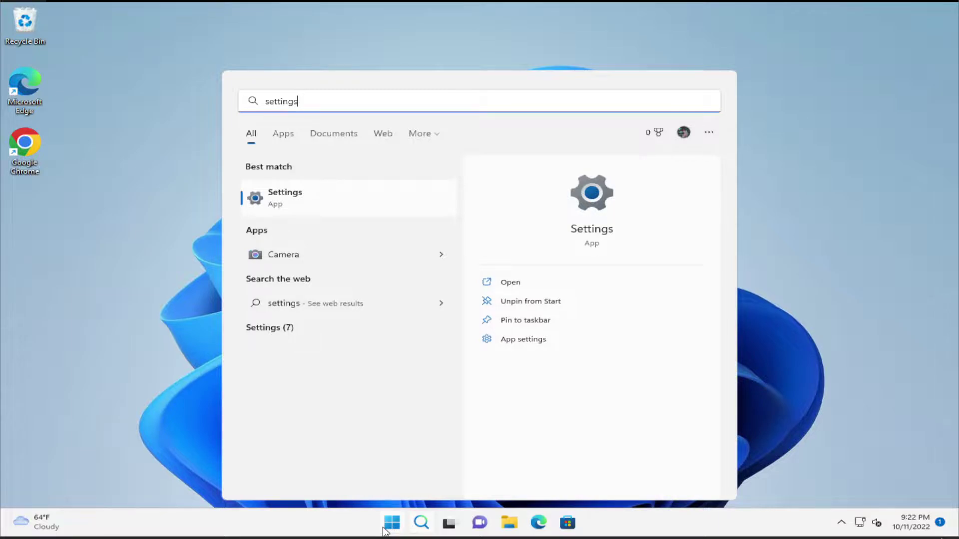
key(Return)
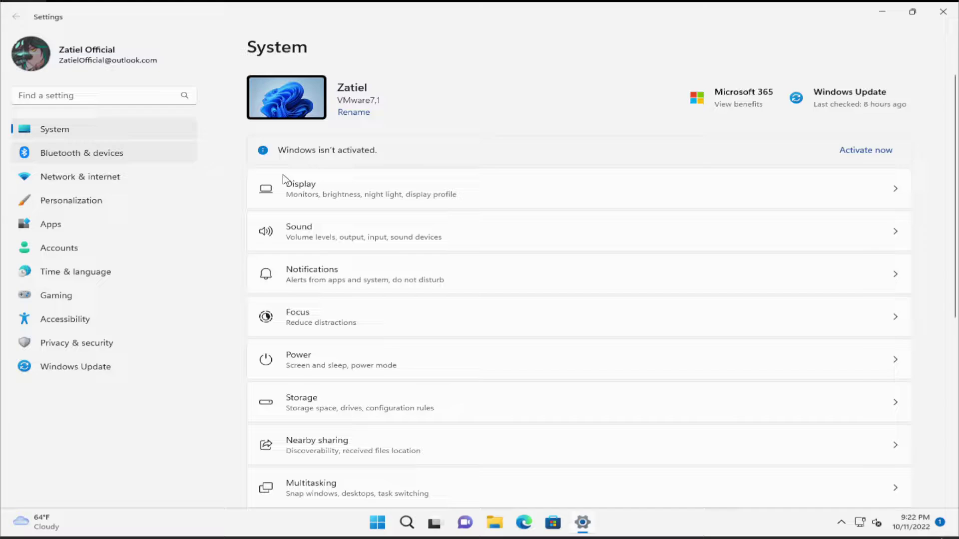
scroll(469, 310, down, 5)
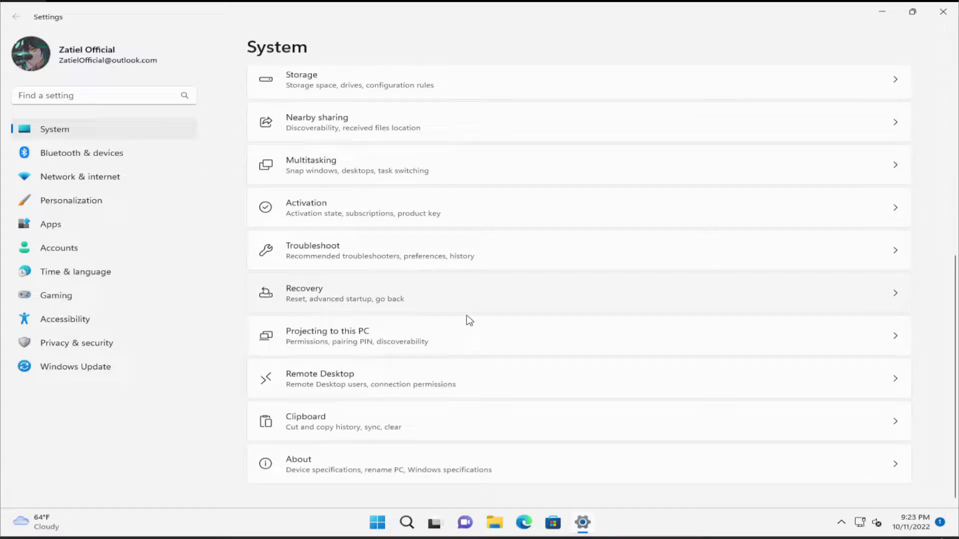
click(357, 250)
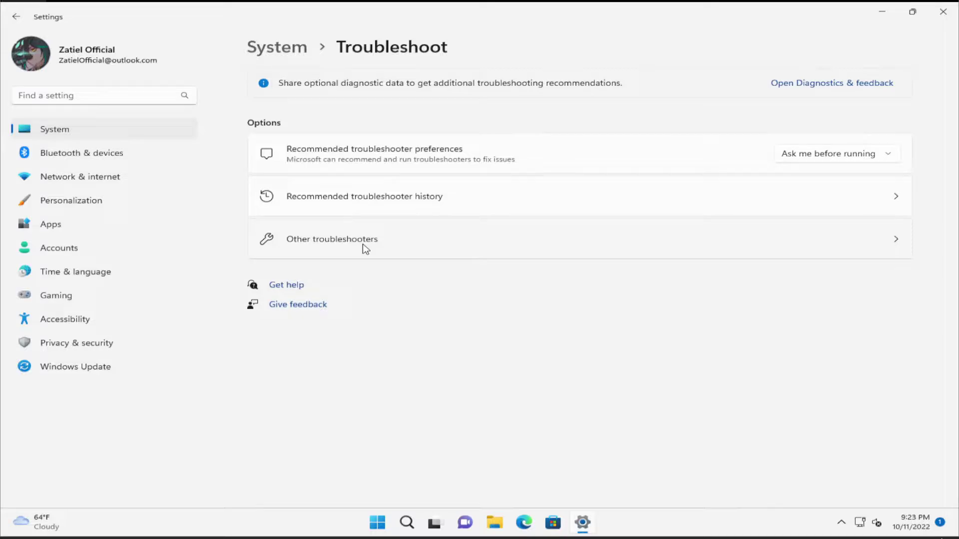
click(366, 245)
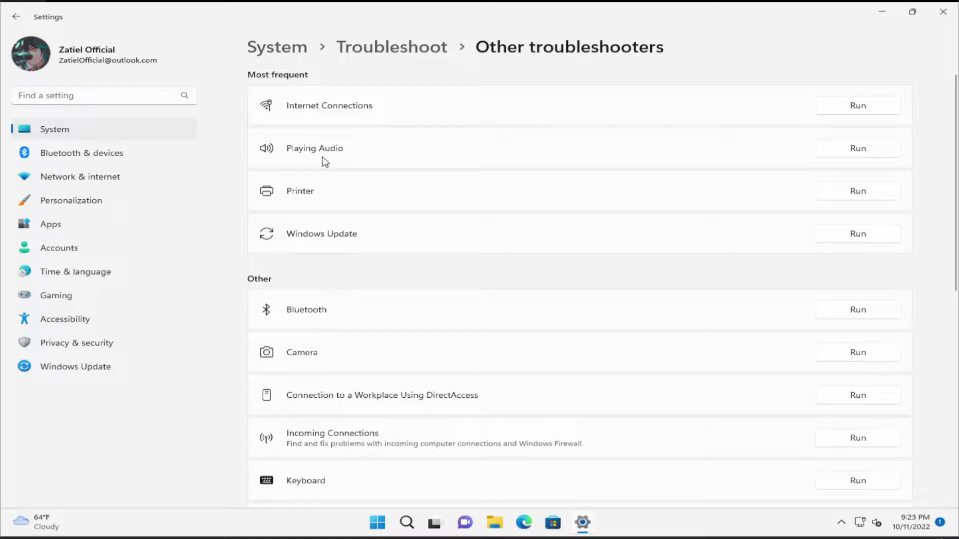
- Run the Playing Audio troubleshooter until it finishes, then close its results
click(857, 149)
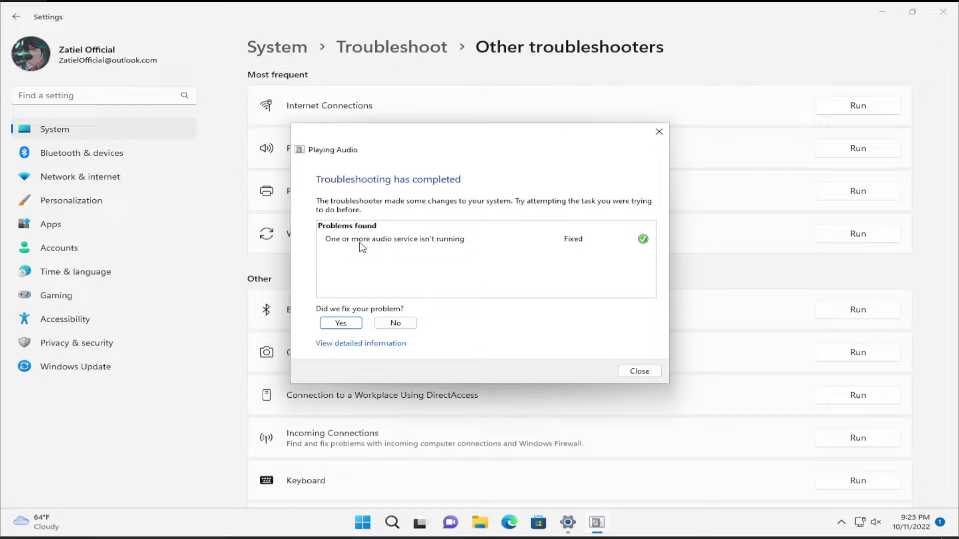
mouse_move(369, 245)
click(637, 372)
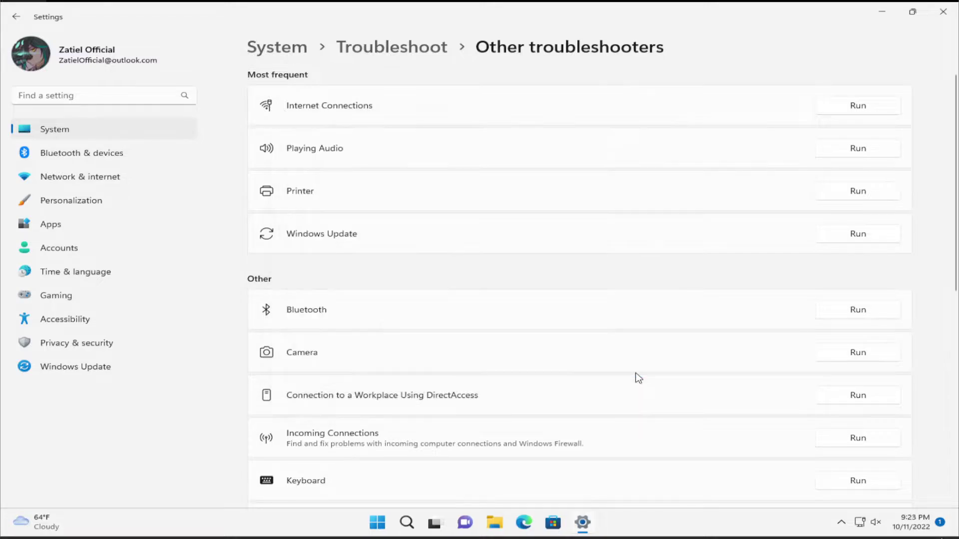
- Close Settings, launch Services from a Start search, and select the Windows Audio service
click(943, 14)
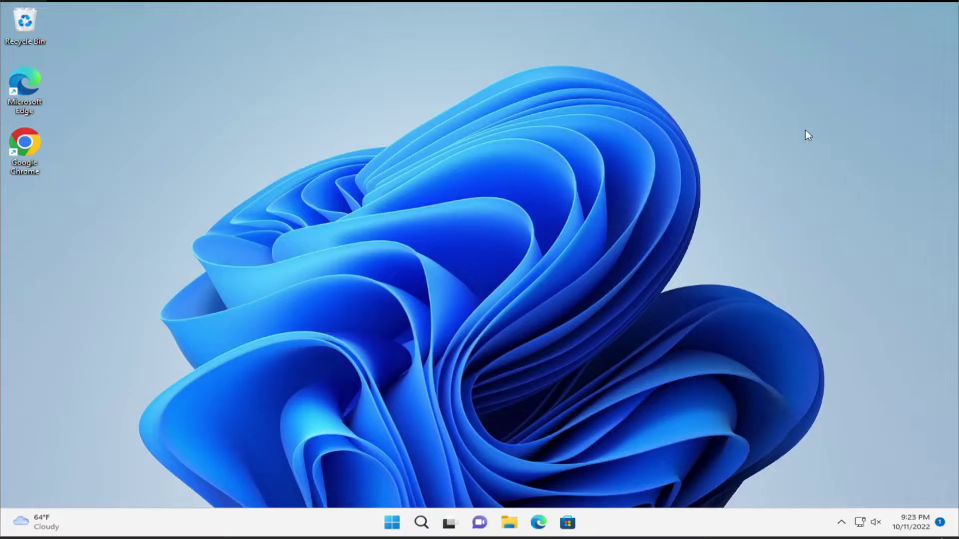
click(393, 524)
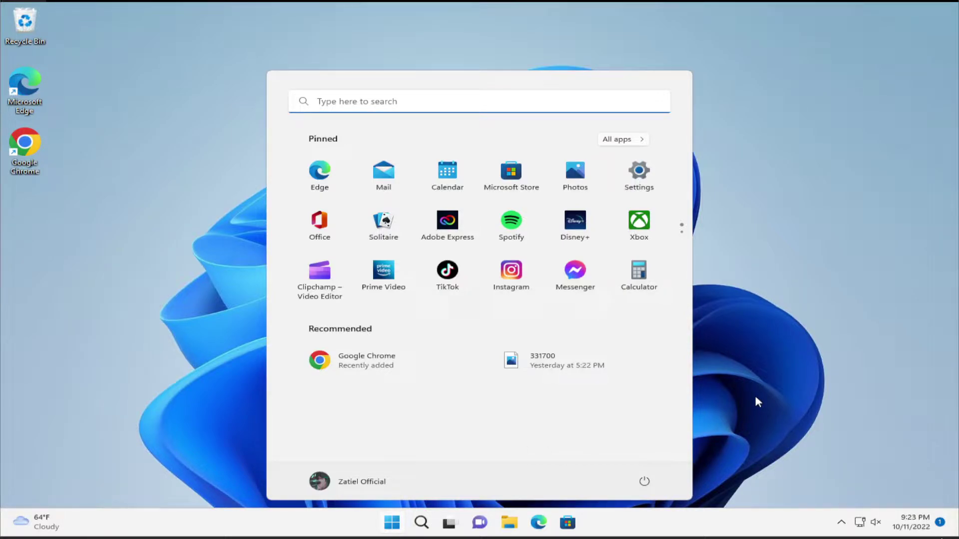
text(se)
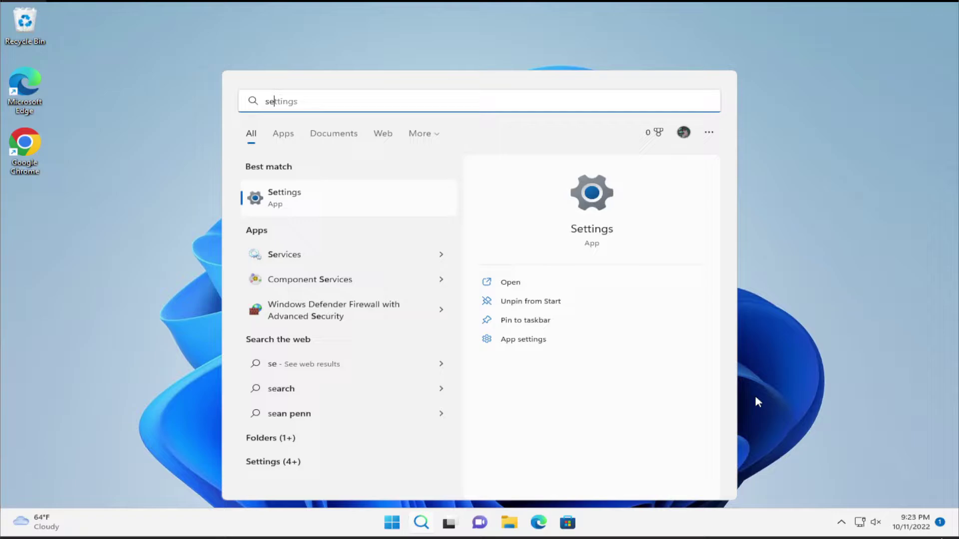
text(rc)
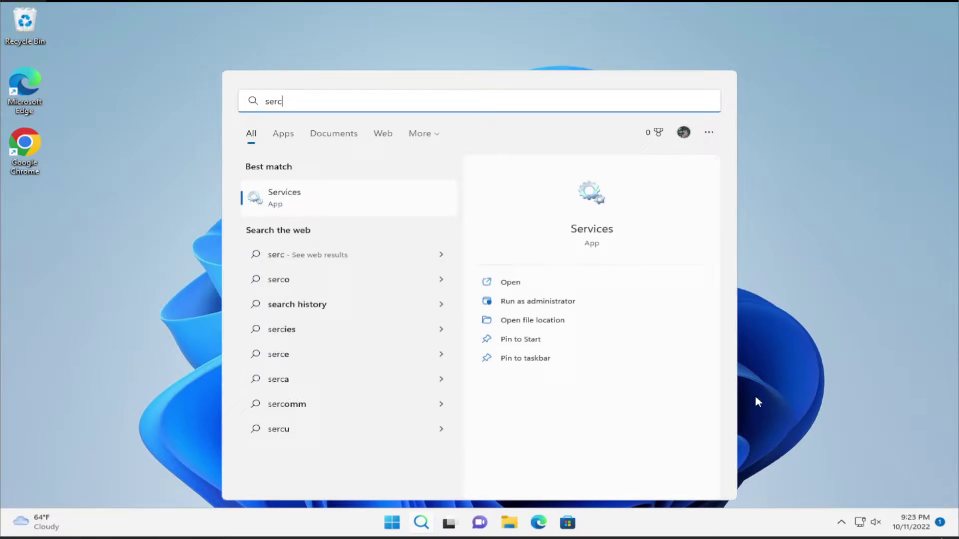
key(Return)
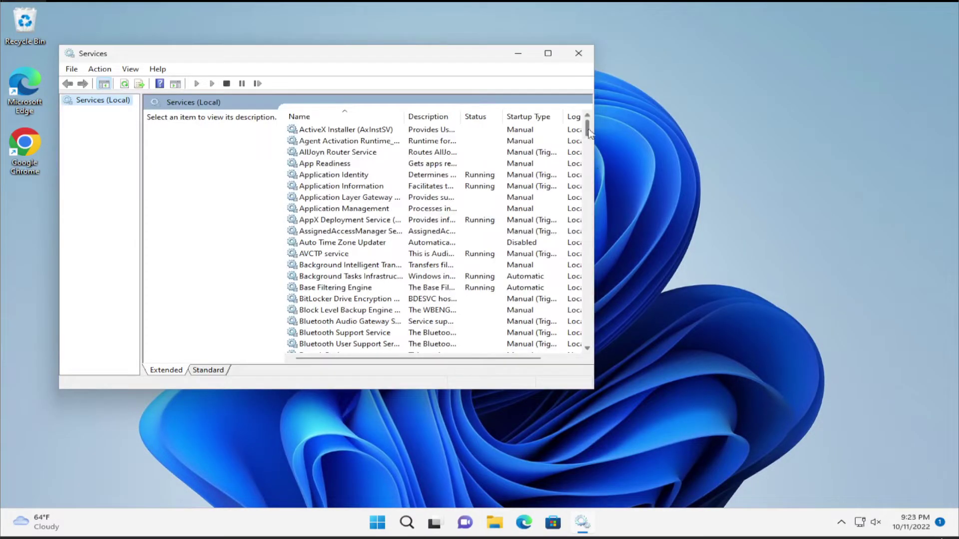
drag(589, 133, 587, 301)
click(361, 276)
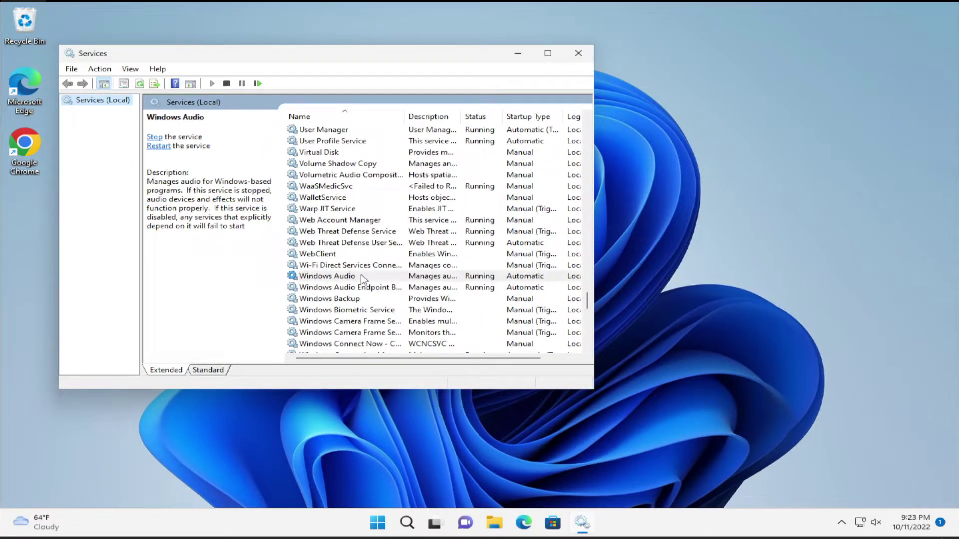
- Stop and start Windows Audio again, keep startup type Automatic, and apply with OK
double_click(352, 277)
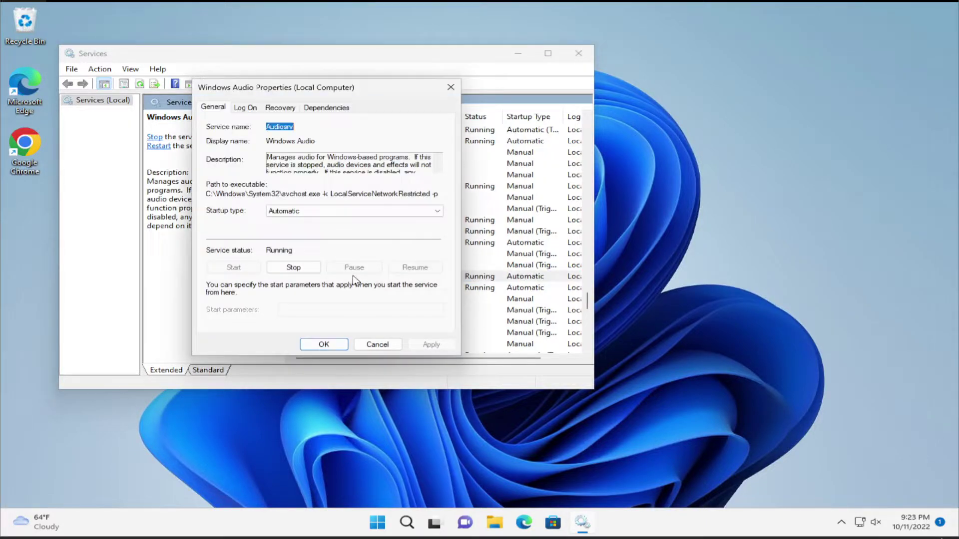
click(304, 269)
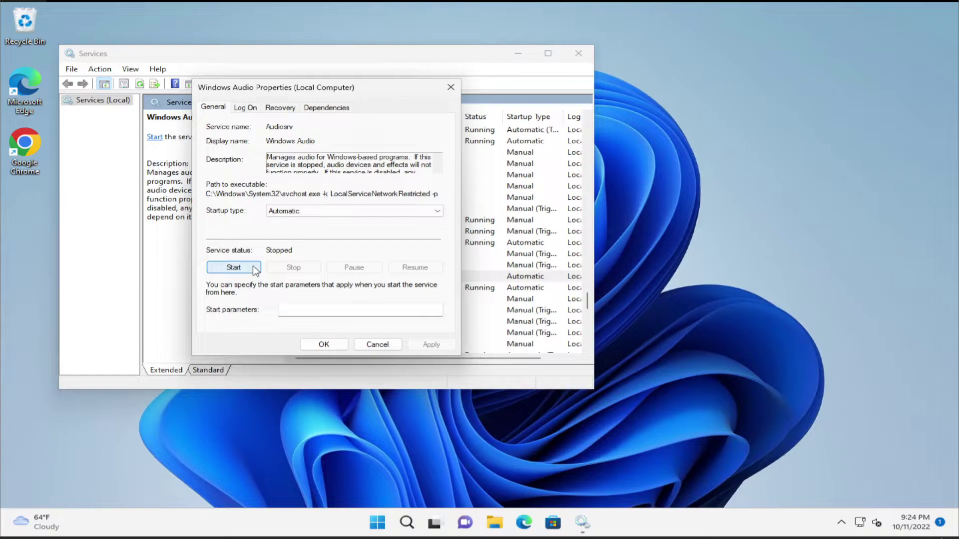
click(255, 268)
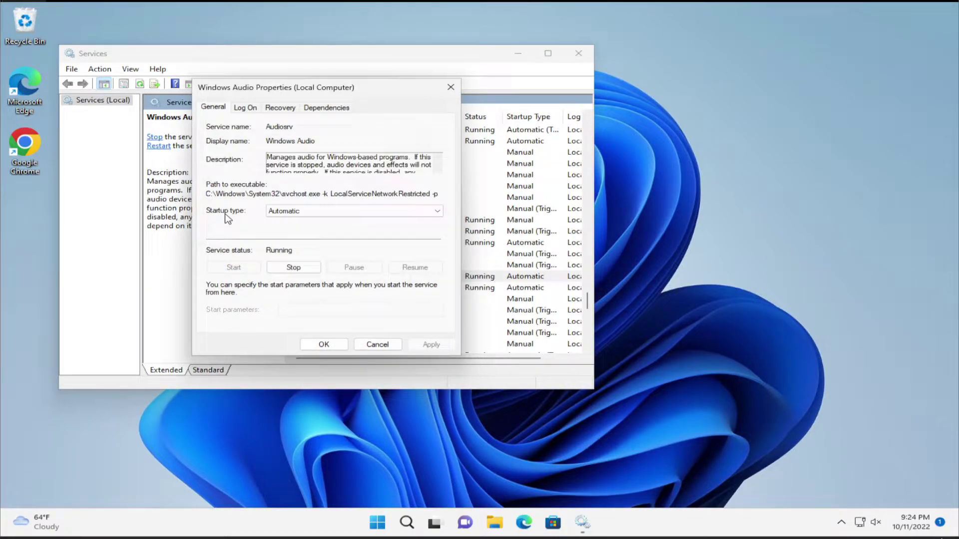
click(284, 211)
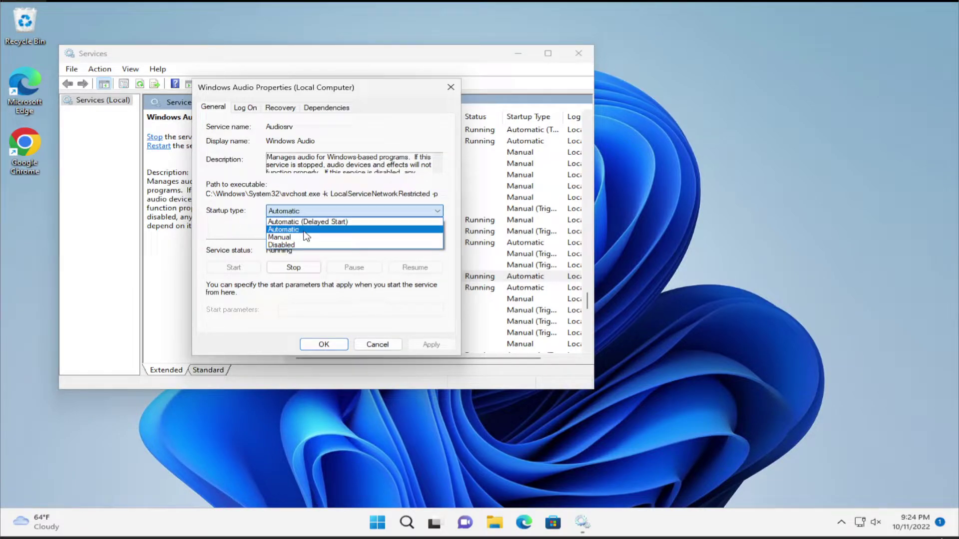
click(304, 231)
click(432, 344)
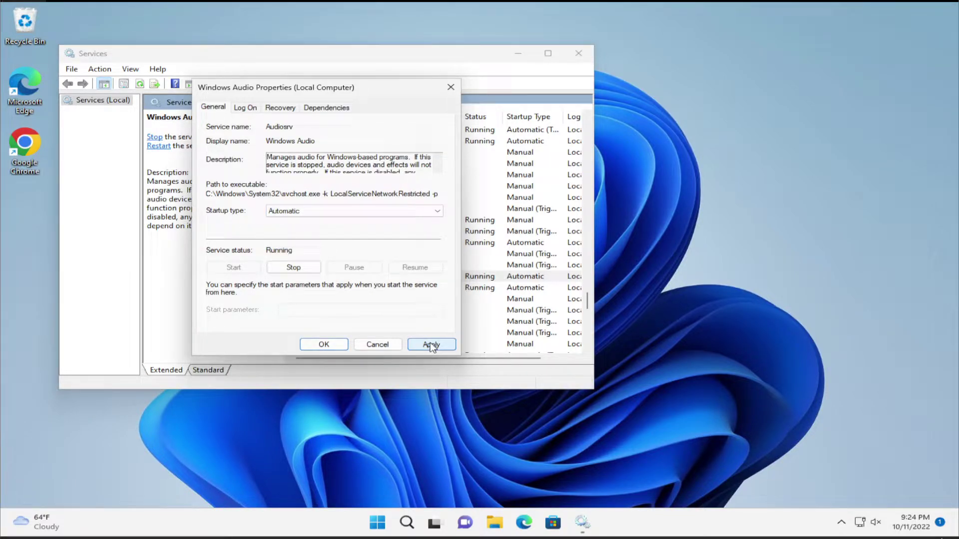
click(336, 345)
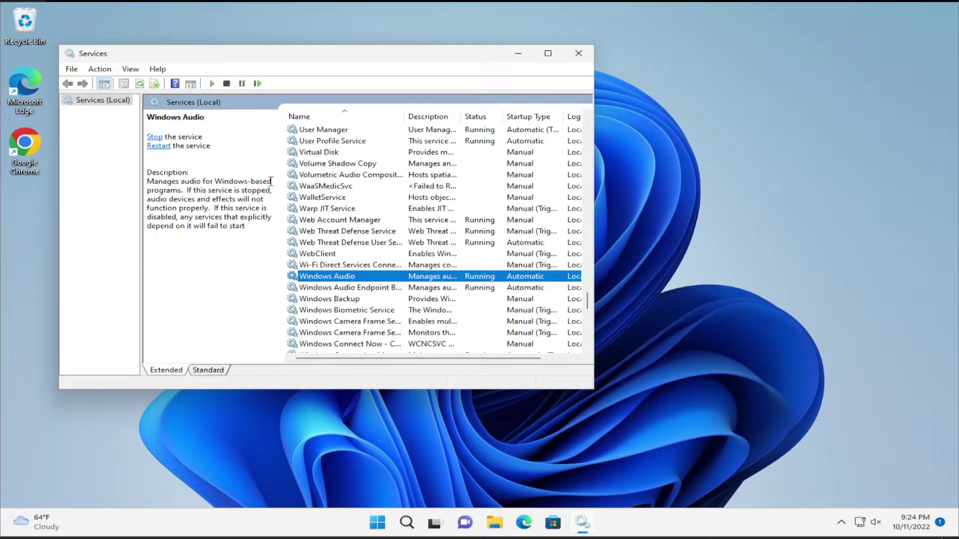
- Unmute the sound and raise the volume to about 30% in Quick Settings
click(875, 523)
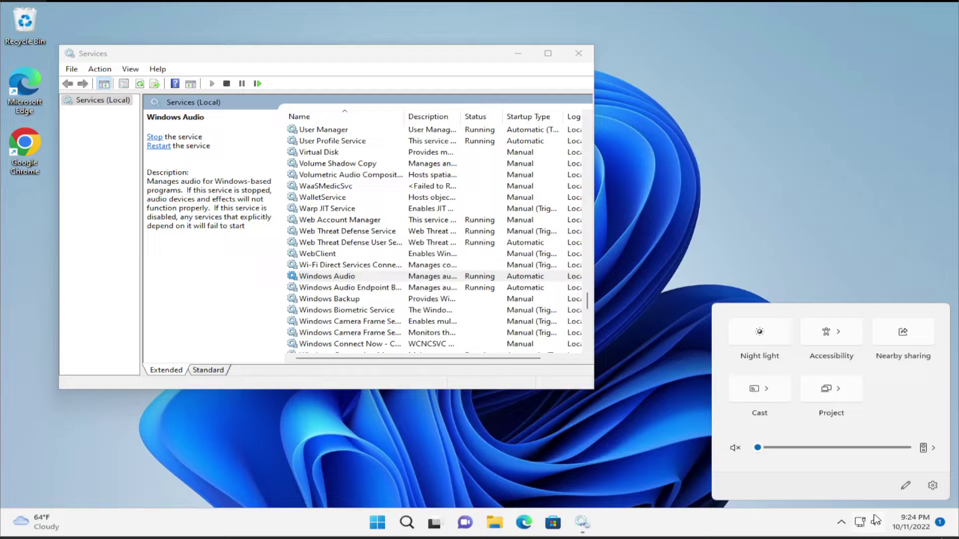
click(798, 448)
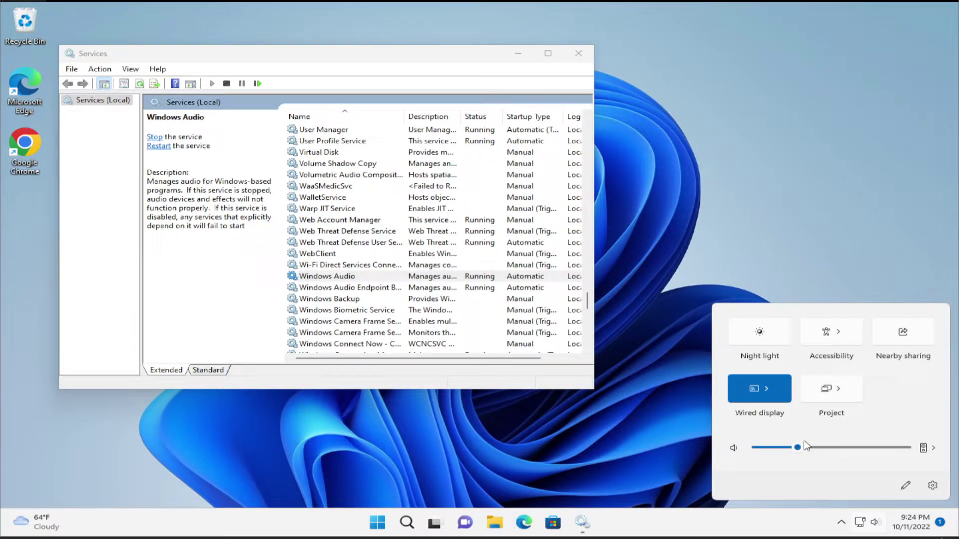
click(213, 210)
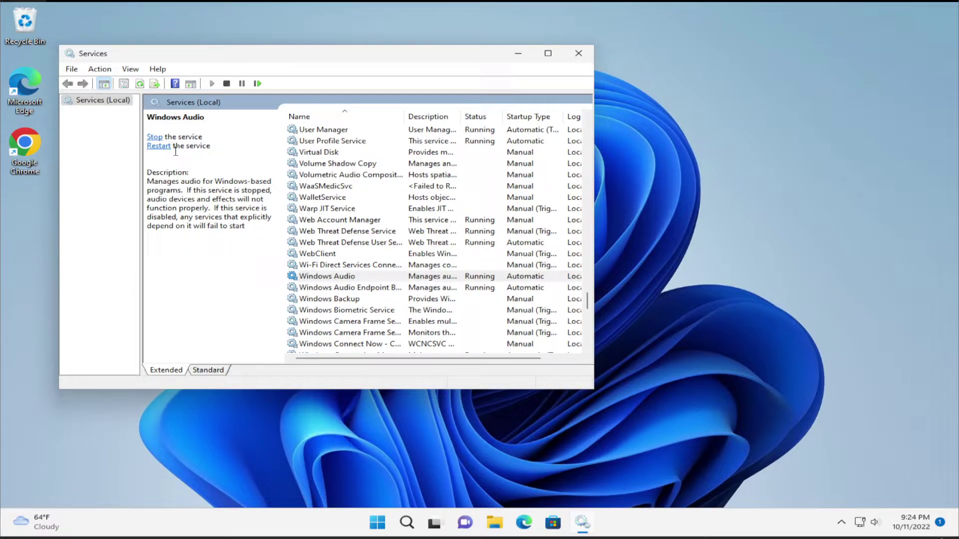
- Restart Windows Audio once more, close Services, and readjust the volume level
click(161, 145)
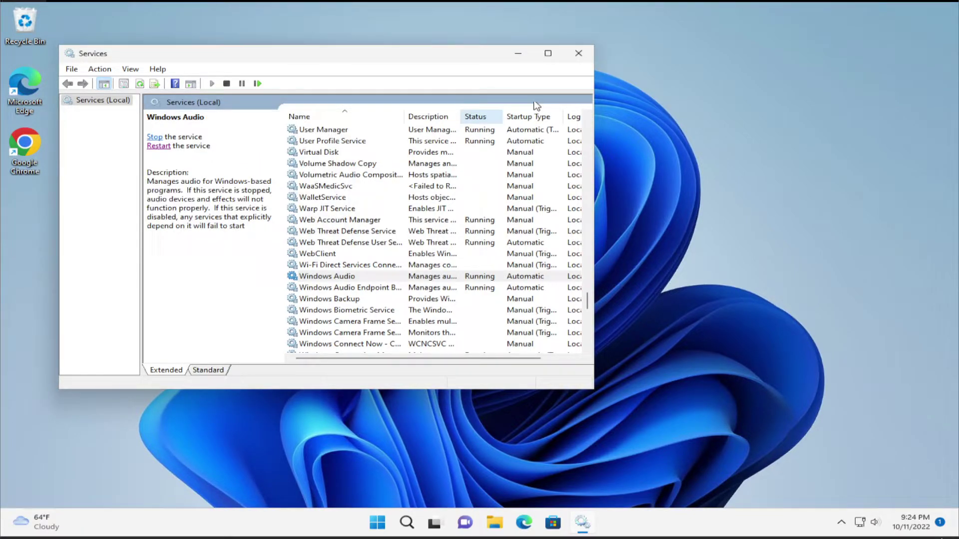
click(578, 53)
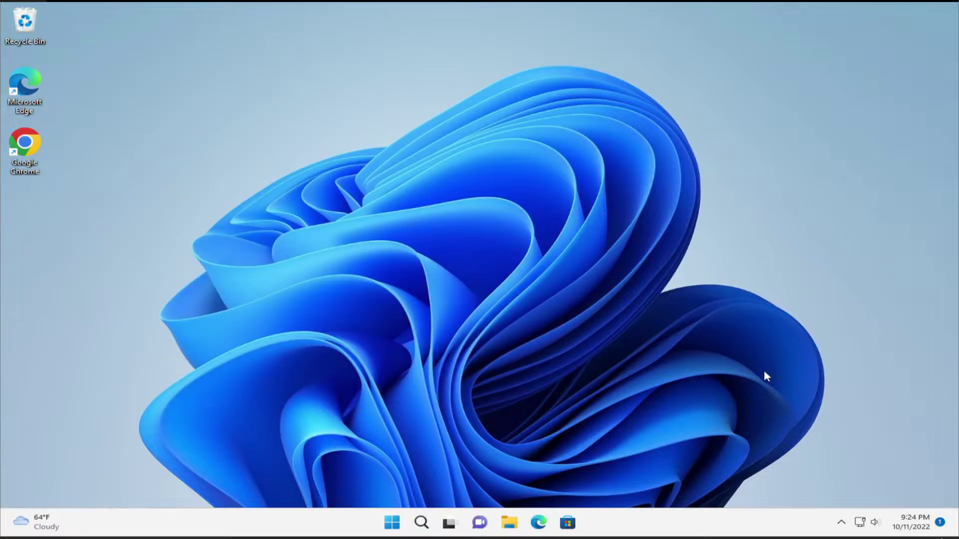
click(875, 519)
click(818, 452)
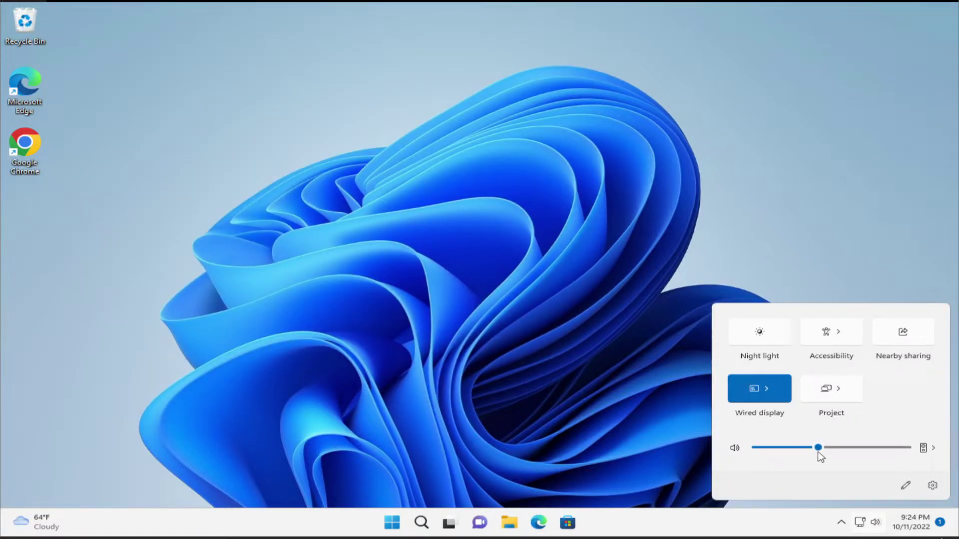
click(629, 386)
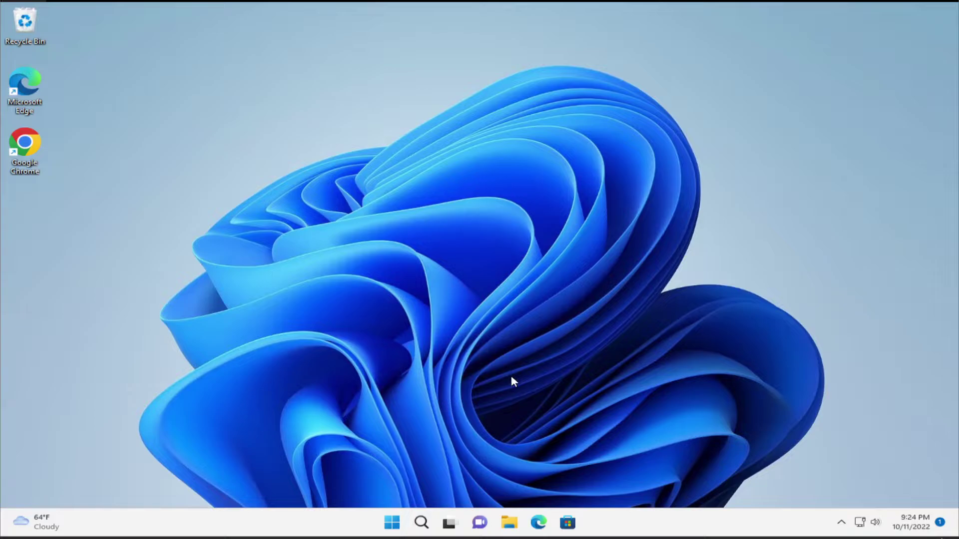
- Launch Device Manager from a Start search for 'device' and centre its window
click(392, 522)
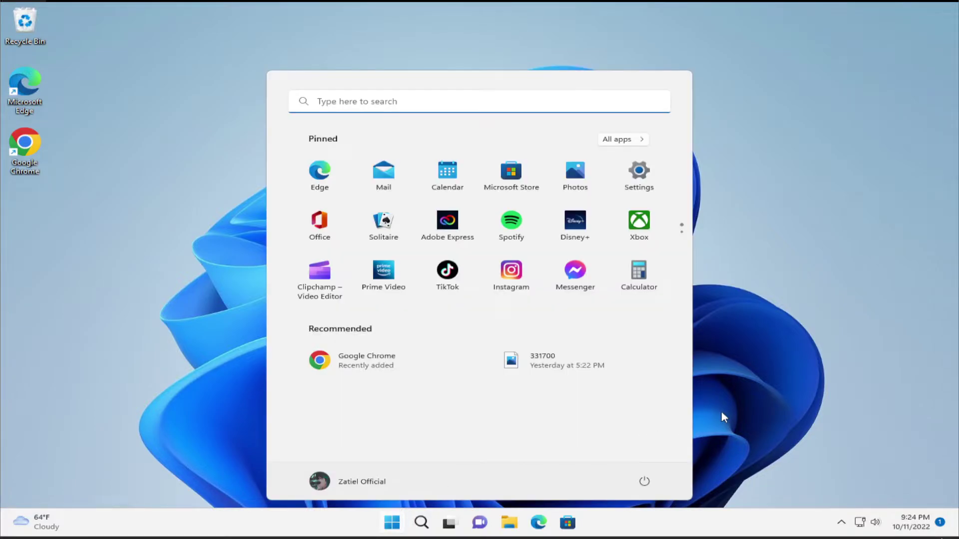
text(device)
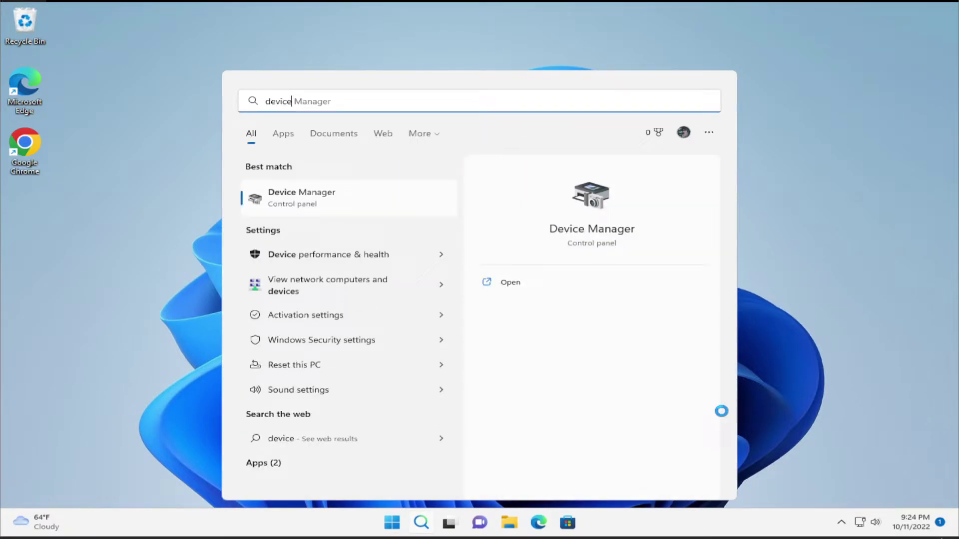
key(Return)
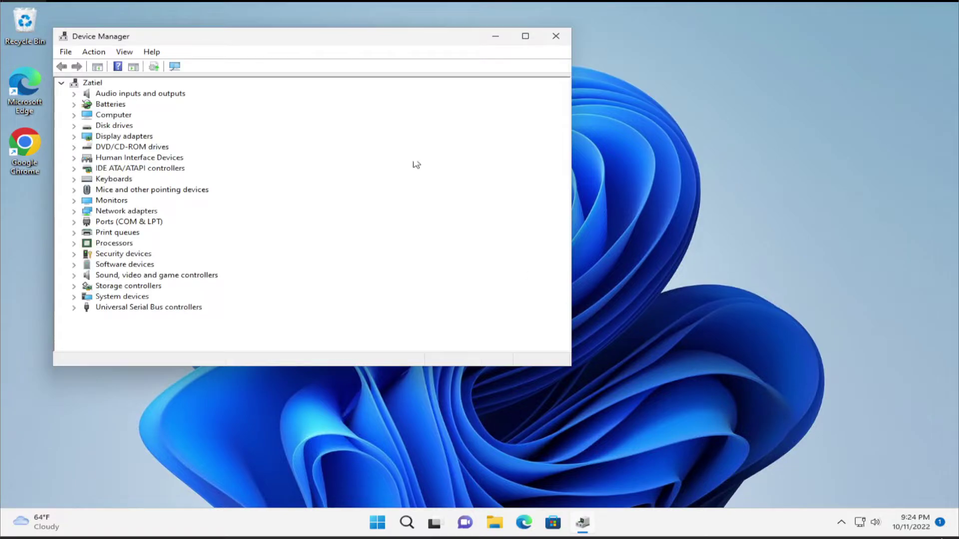
drag(358, 40, 537, 71)
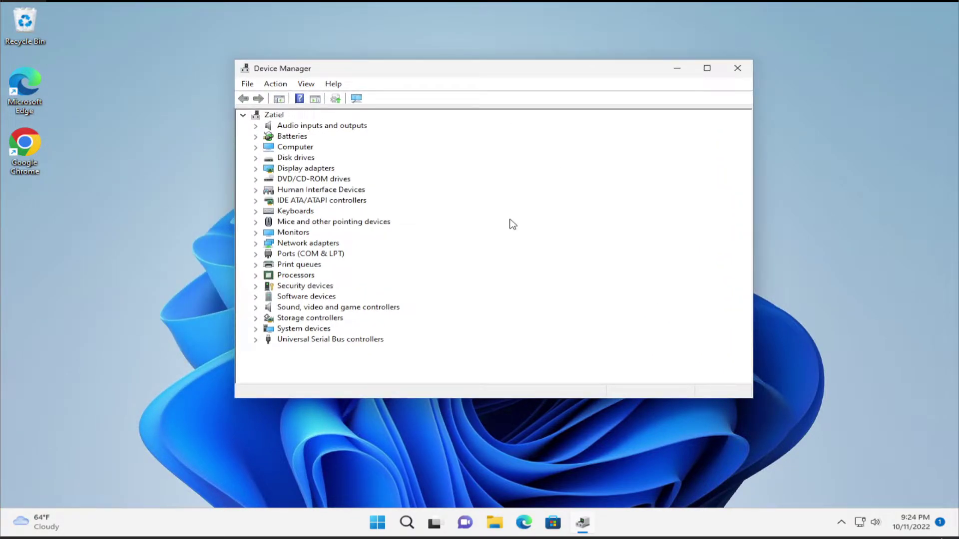
- Expand Sound, video and game controllers and select High Definition Audio Device
click(321, 309)
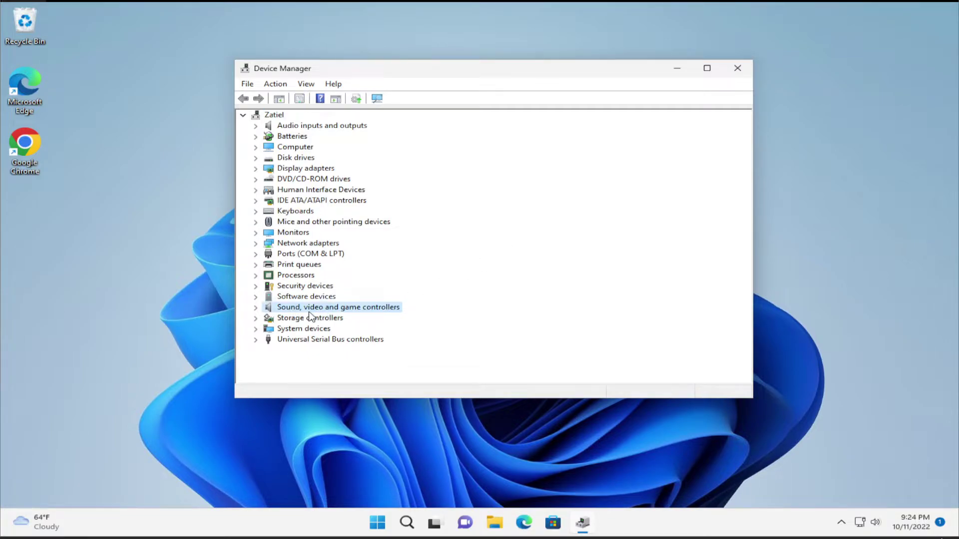
click(256, 308)
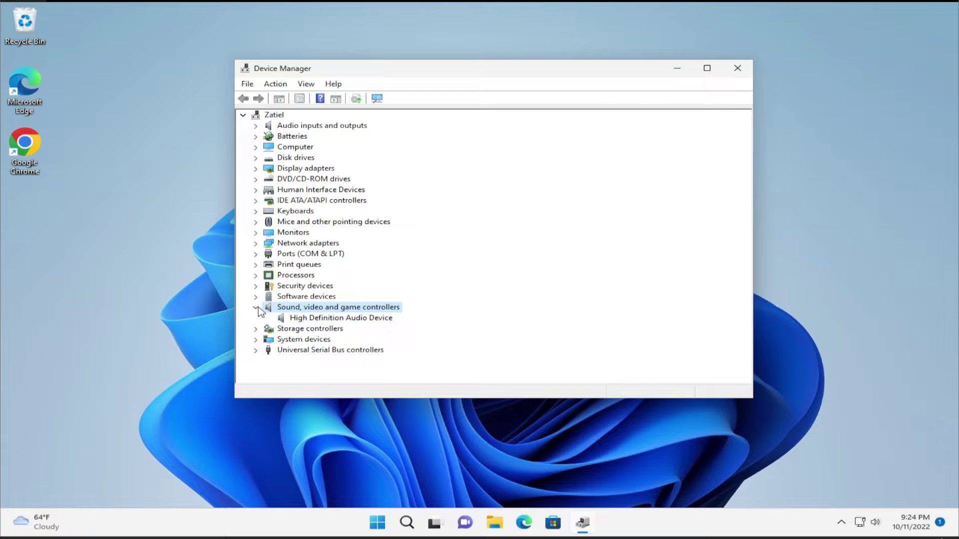
click(339, 320)
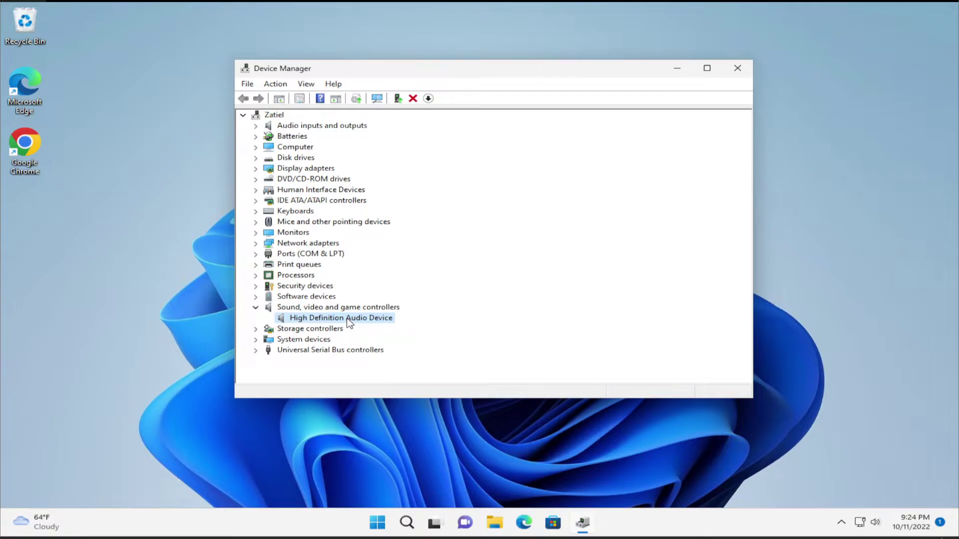
- Search automatically for a High Definition Audio Device driver update; the best driver is already installed
right_click(347, 320)
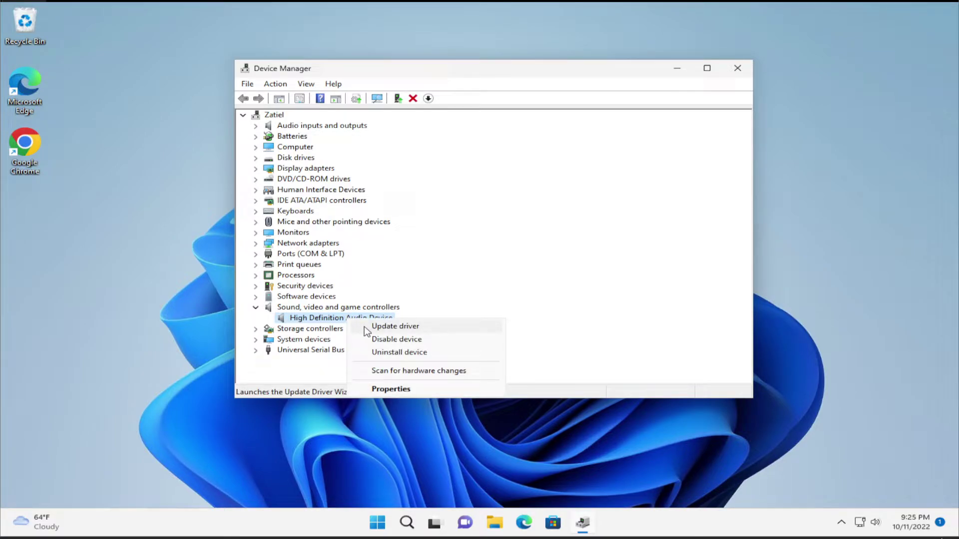
click(394, 326)
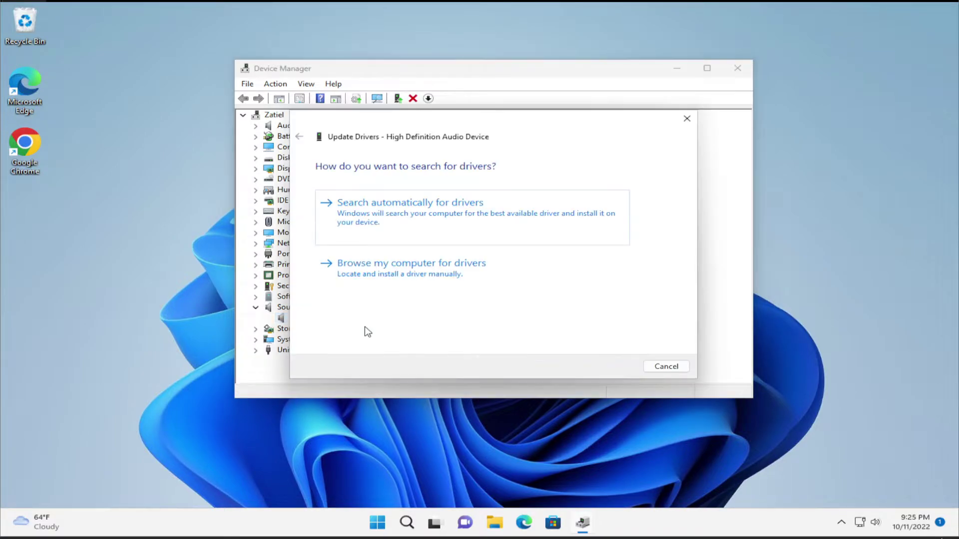
click(438, 221)
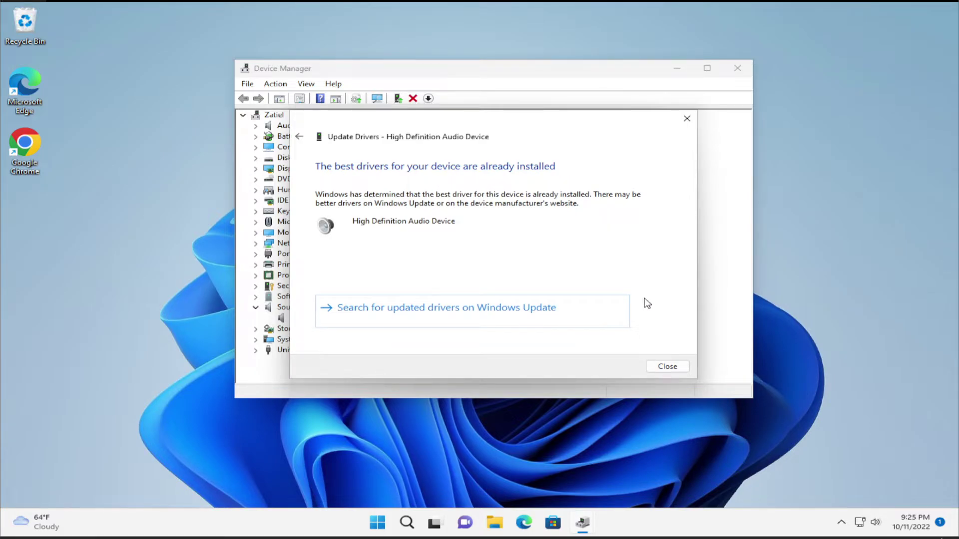
click(668, 366)
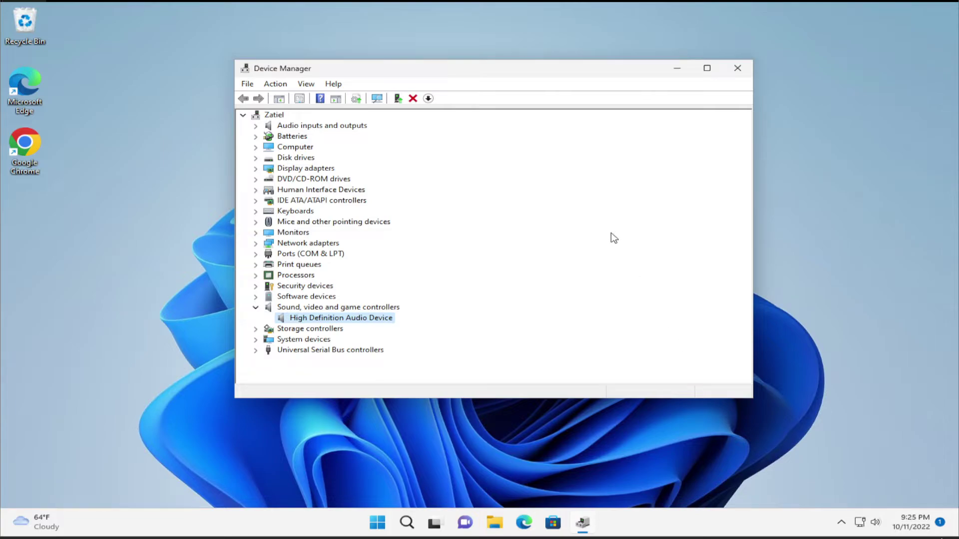
- Under Audio inputs and outputs, search automatically for a Speakers driver update; it's already current
click(258, 309)
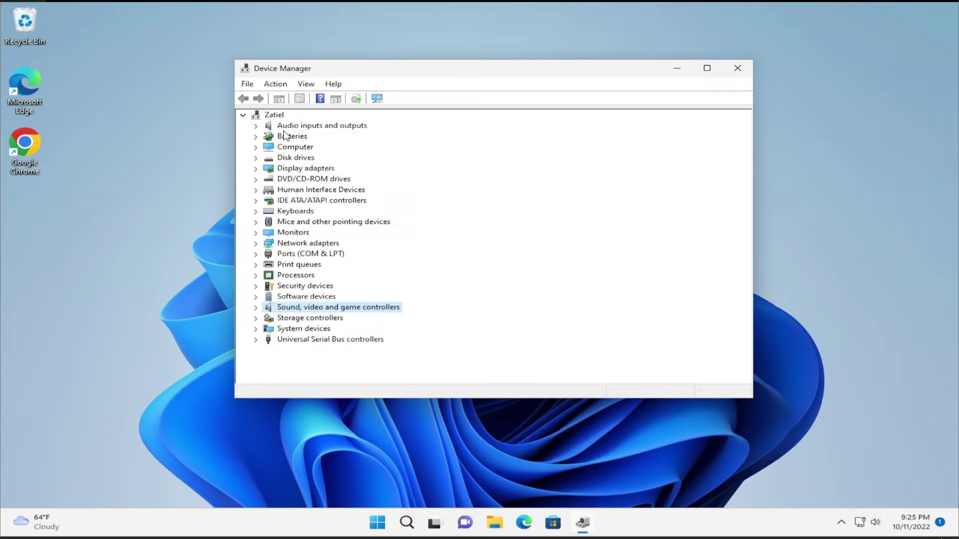
click(255, 125)
click(334, 147)
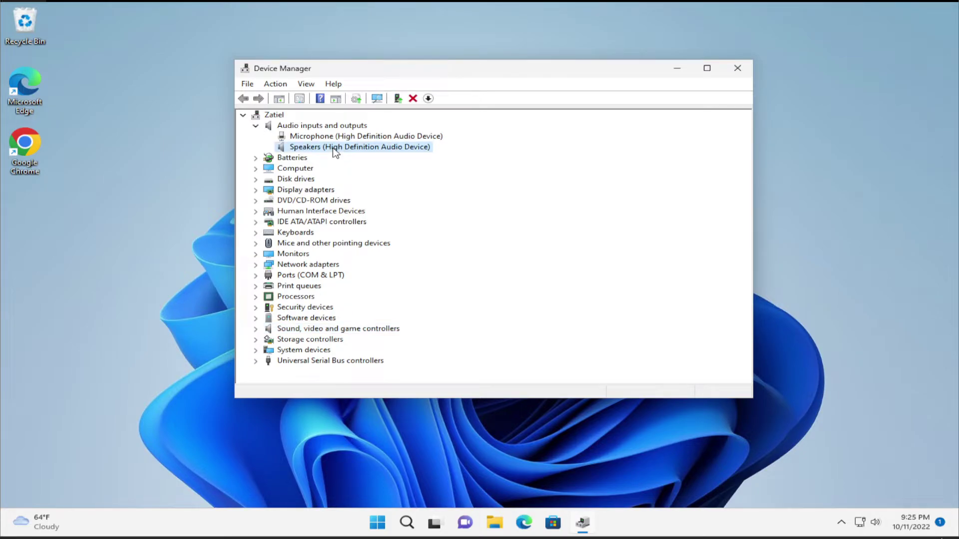
right_click(334, 151)
click(354, 157)
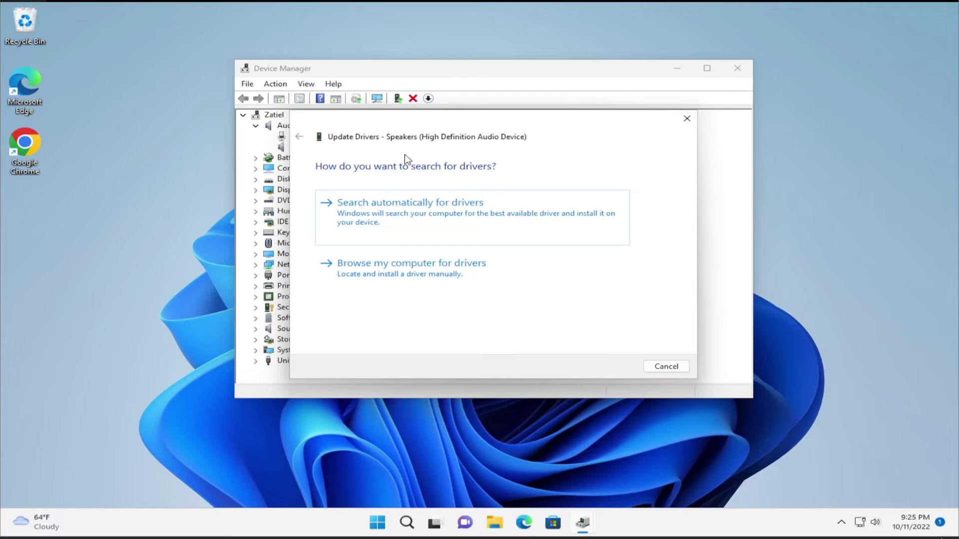
click(470, 205)
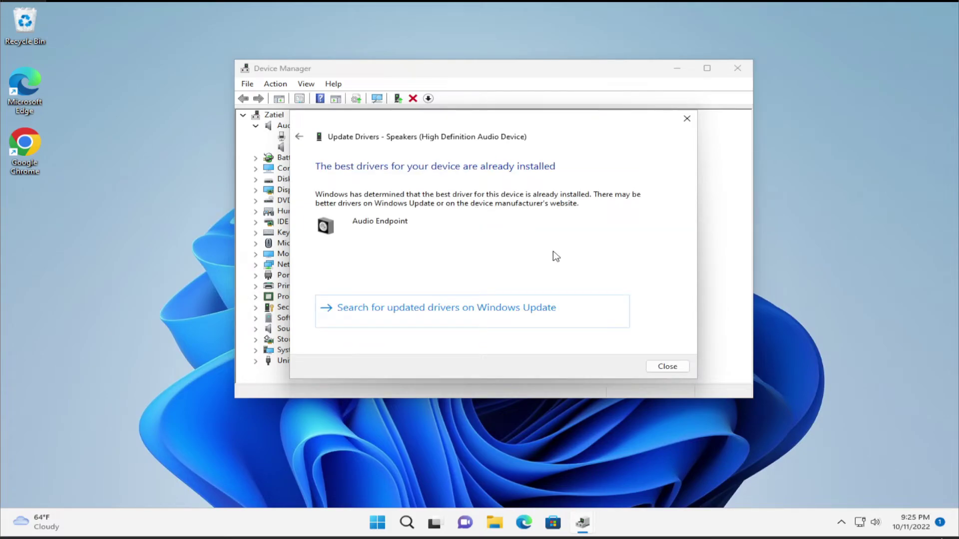
click(673, 370)
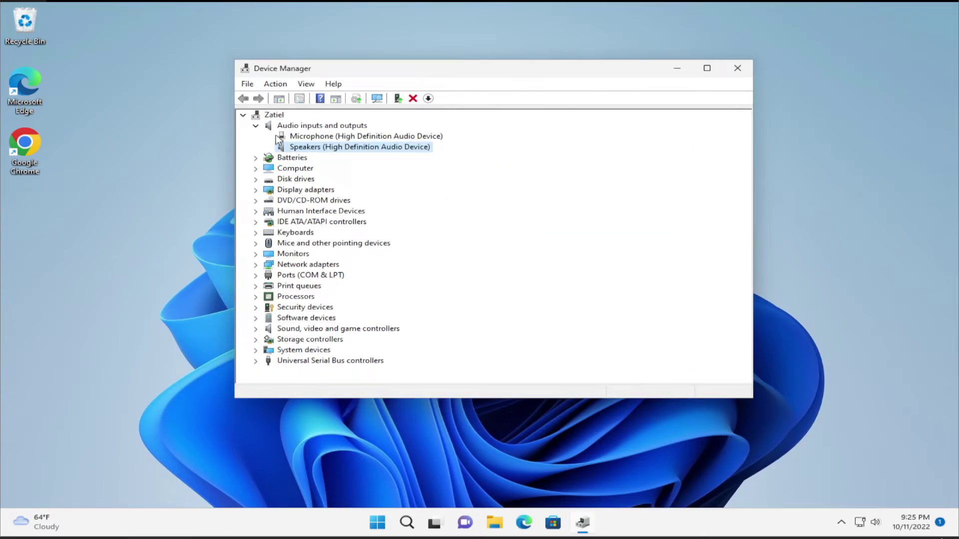
- Close Device Manager, restart the PC, and sign back in with the account PIN
click(730, 63)
click(395, 525)
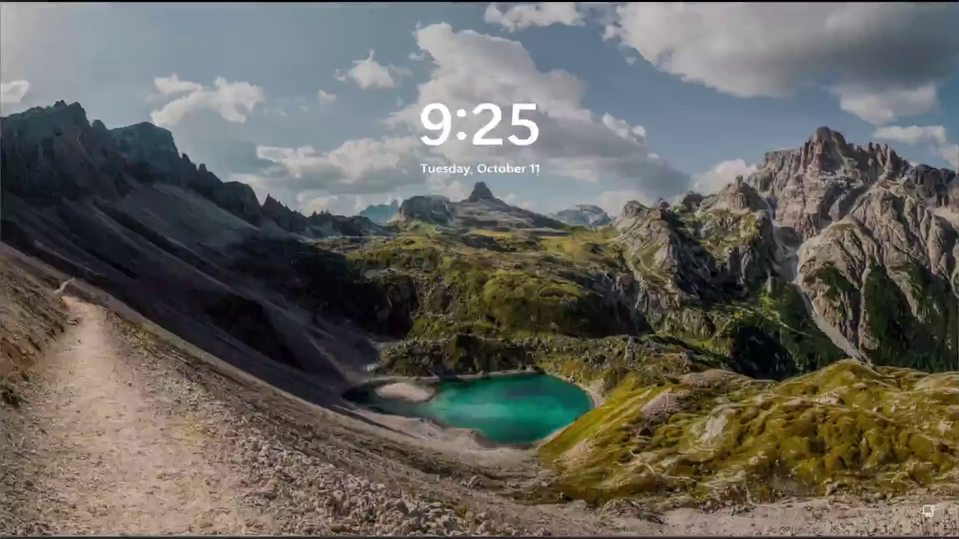
click(642, 223)
key(Return)
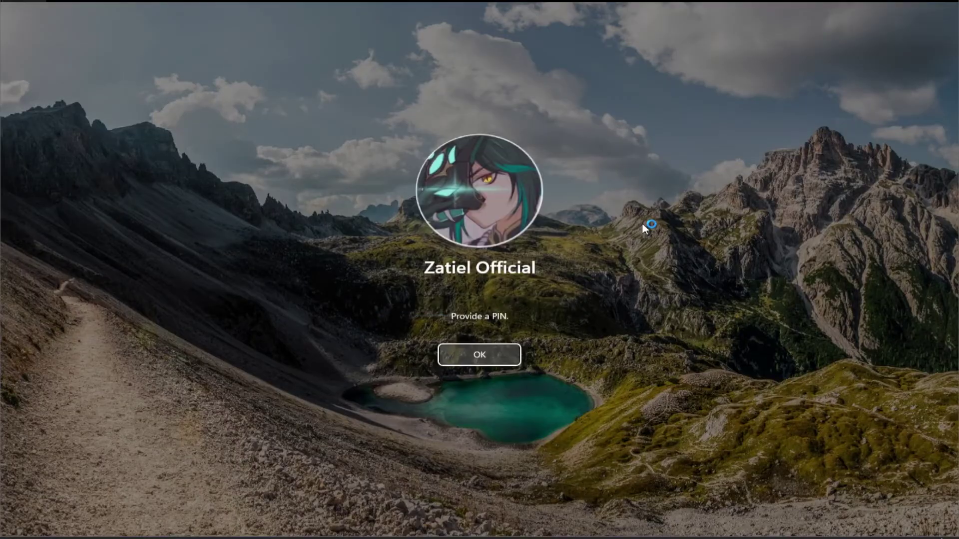
key(Return)
text(1234)
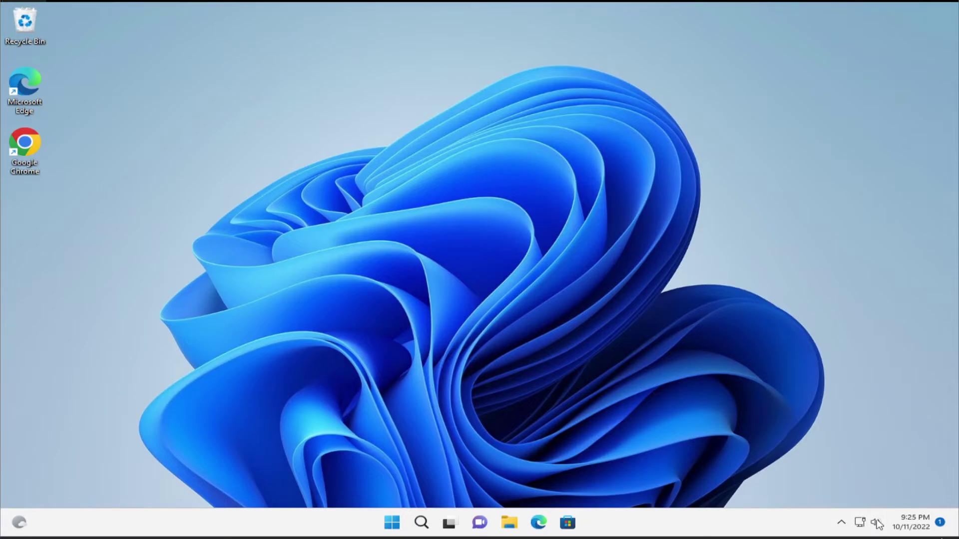
click(875, 522)
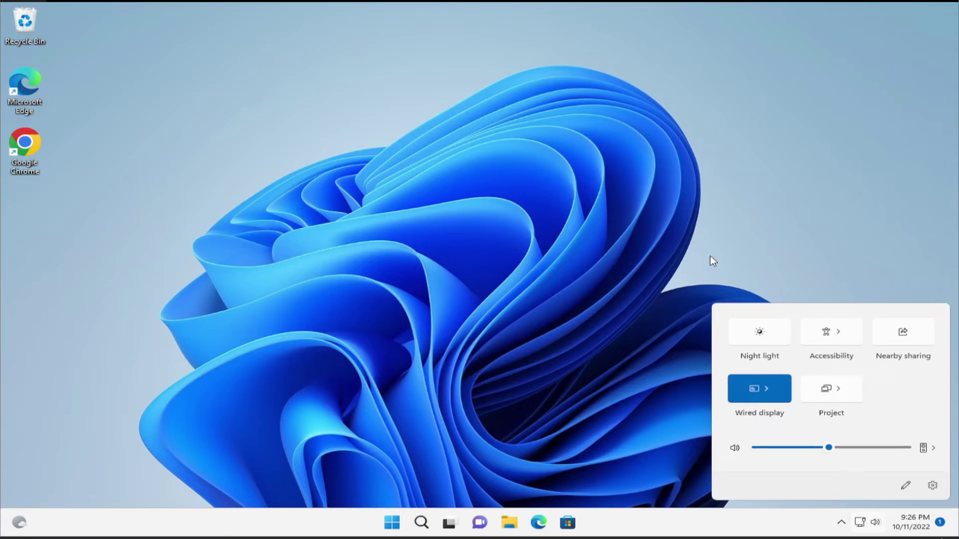
click(709, 272)
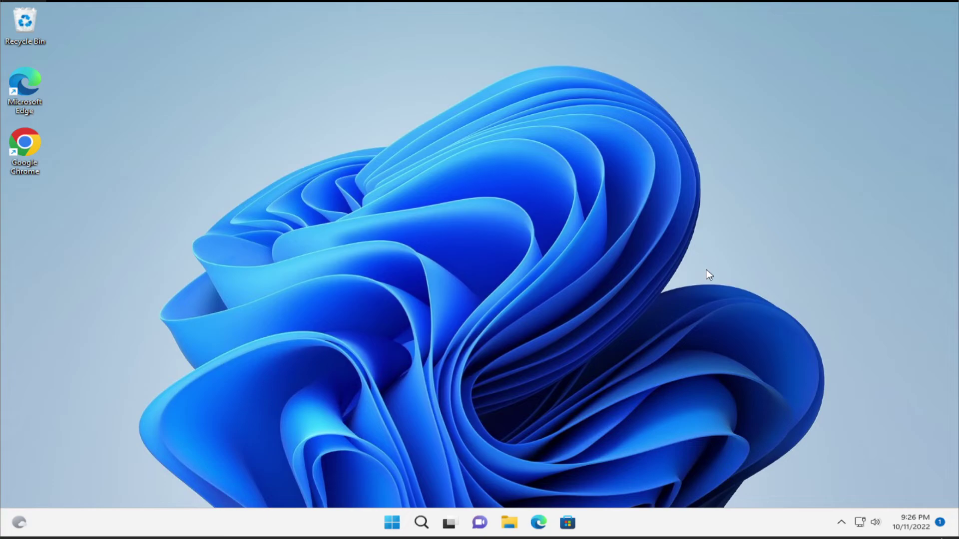
click(875, 522)
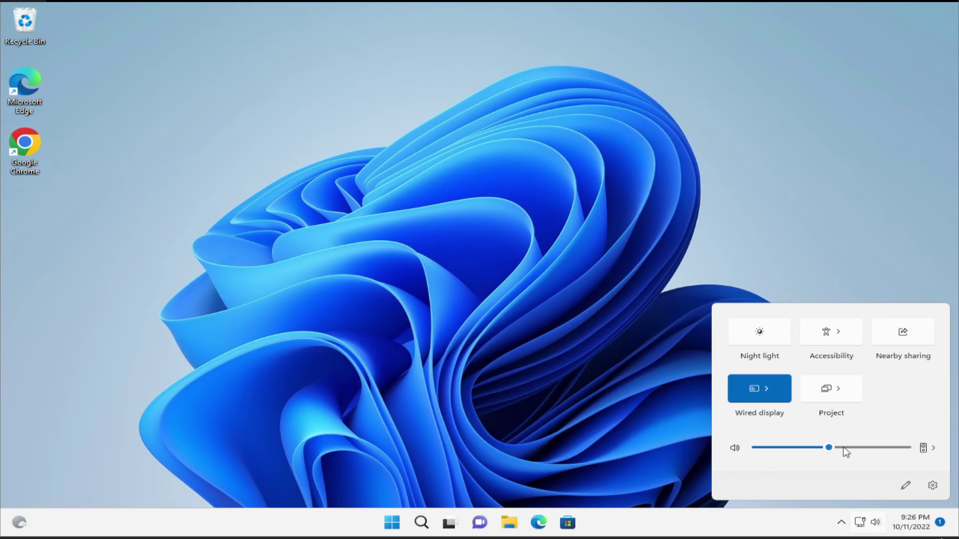
click(876, 254)
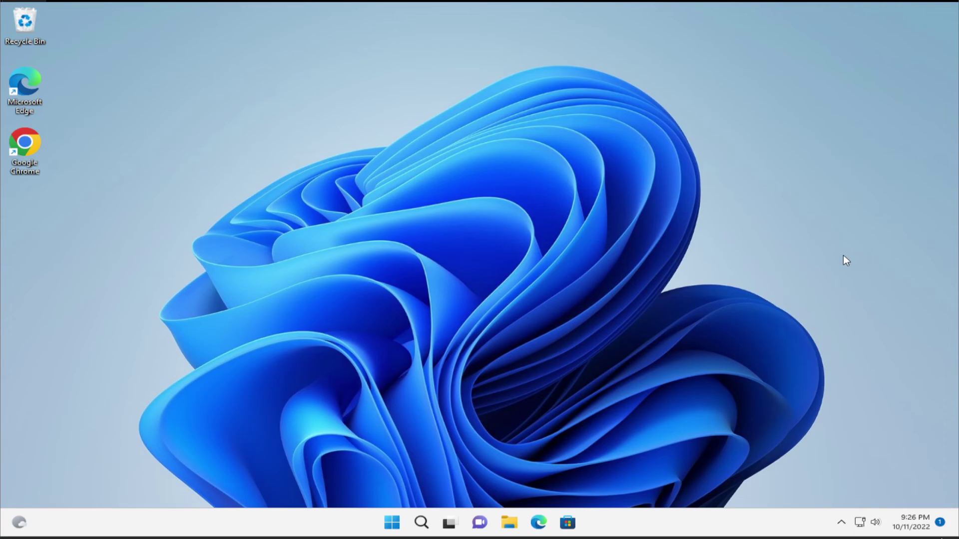